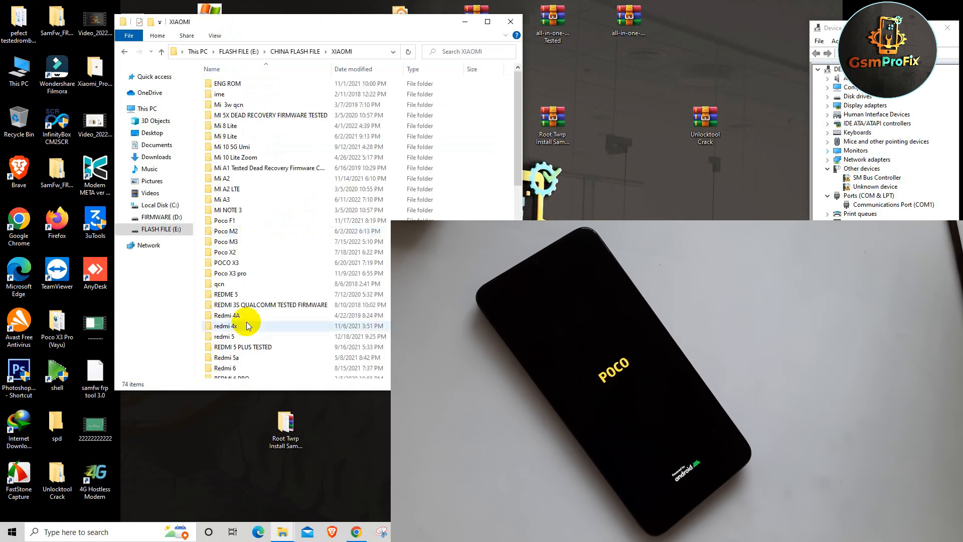
Open the REDMI 9T NVDATA folder inside the Poco M3 folder of the XIAOMI flash files
scroll(240, 193, down, 2)
double_click(247, 183)
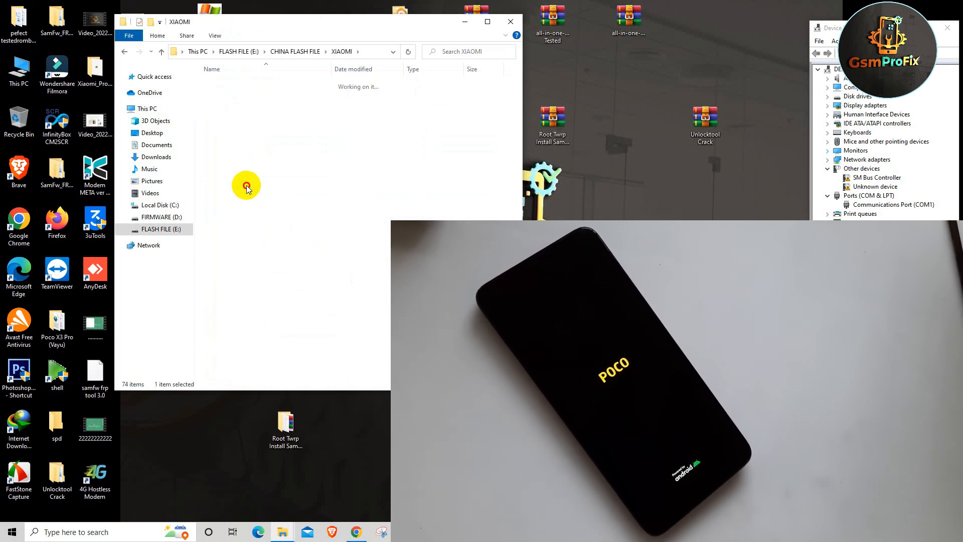
click(250, 116)
double_click(251, 116)
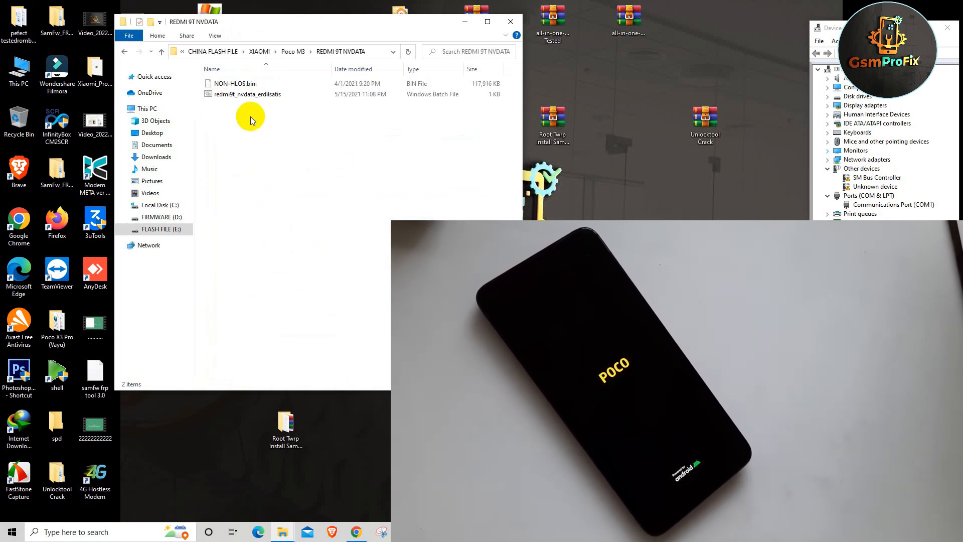
Copy the full path of the REDMI 9T NVDATA folder and close its window
click(348, 52)
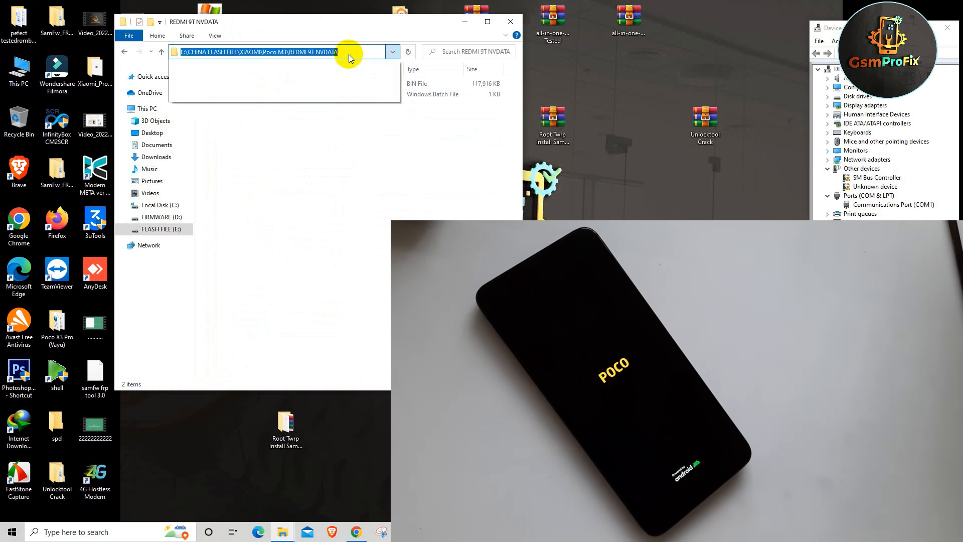
right_click(348, 54)
click(374, 86)
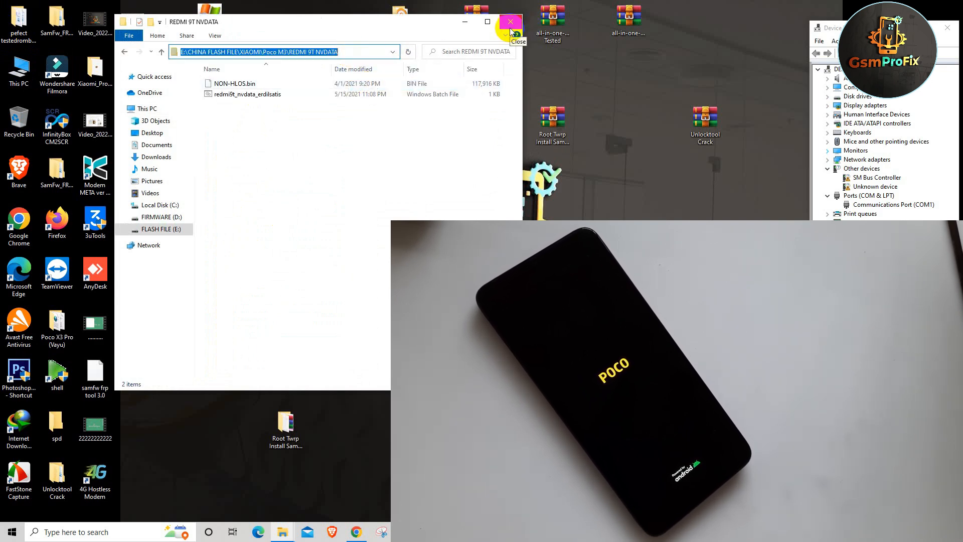
click(511, 22)
right_click(333, 36)
right_click(349, 50)
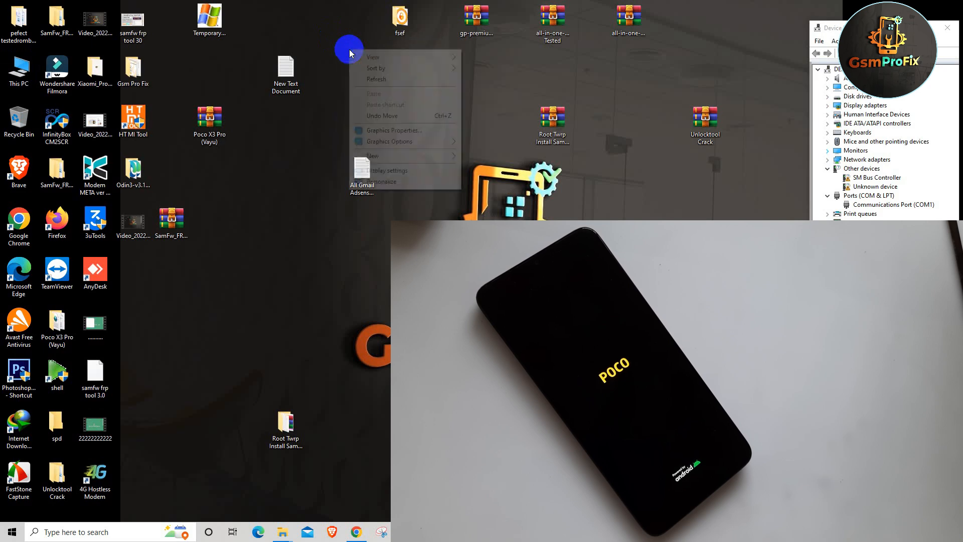
click(383, 80)
right_click(378, 67)
click(392, 97)
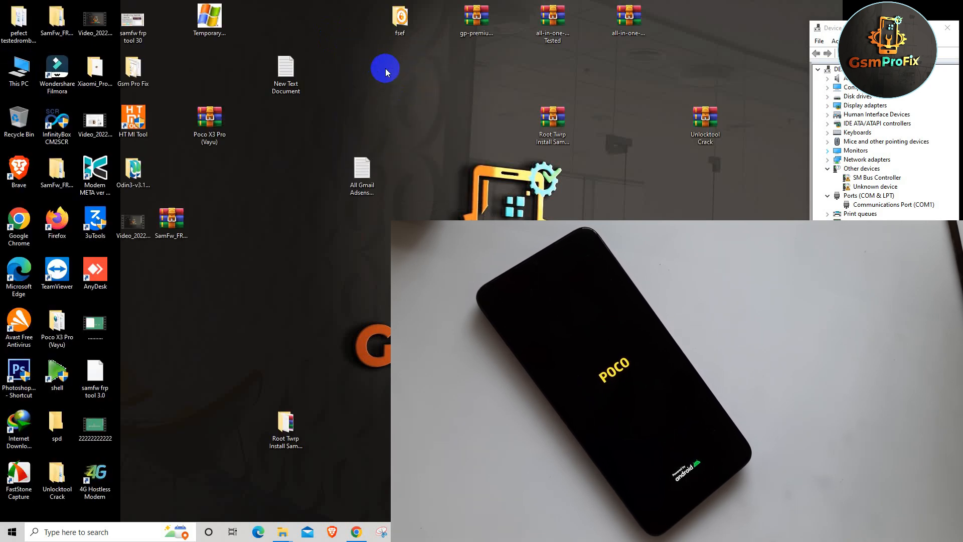
right_click(385, 69)
click(415, 98)
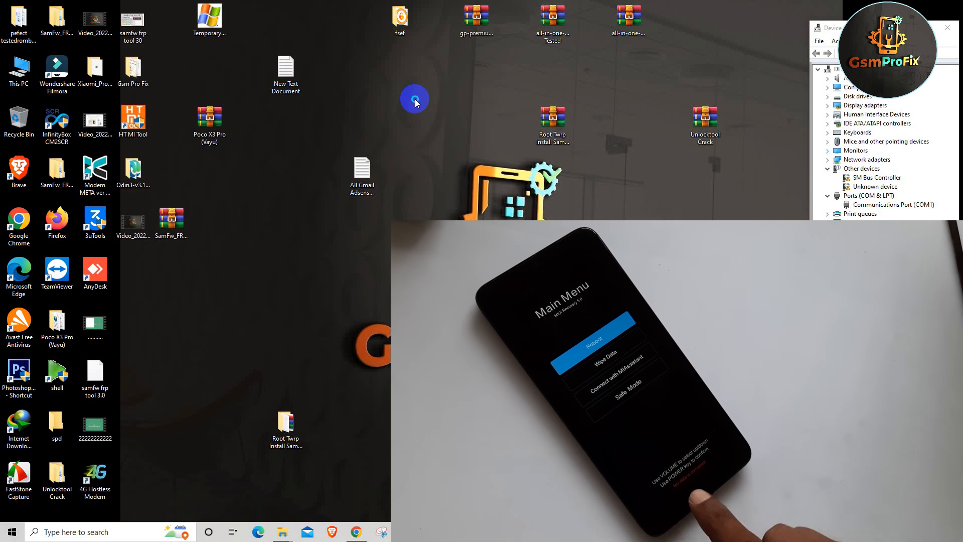
right_click(415, 98)
click(442, 129)
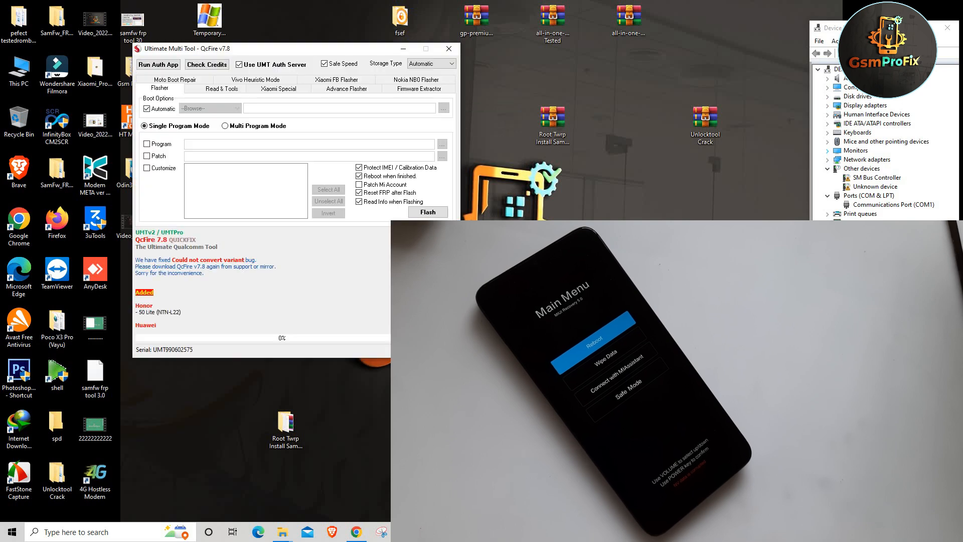
Move the QcFire window clear of the phone view and start connecting the phone in the Advance Flasher
drag(268, 48, 209, 17)
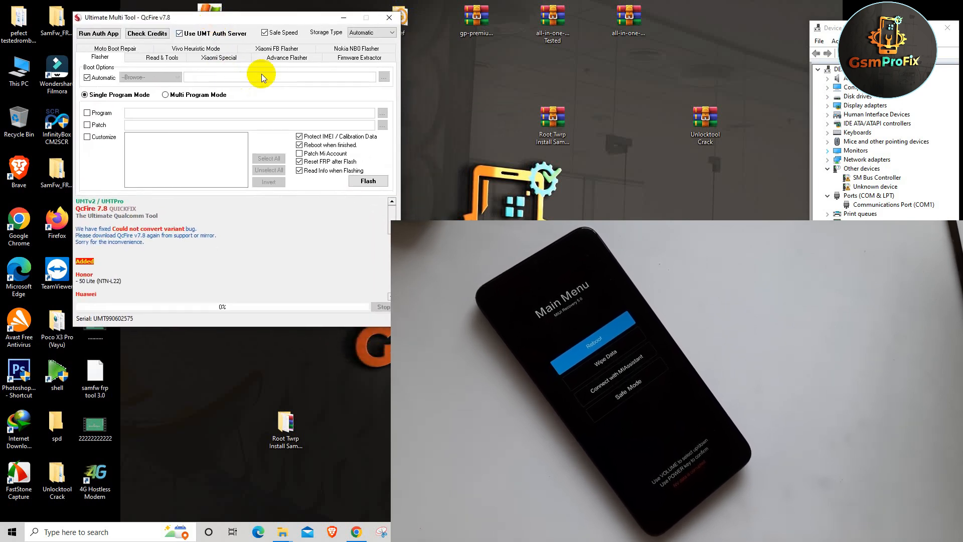
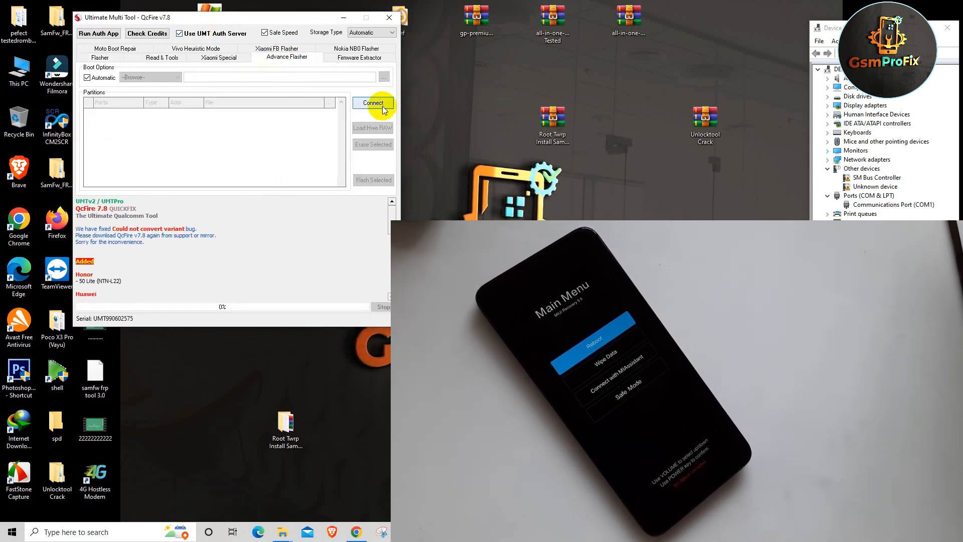
drag(216, 17, 193, 12)
click(204, 54)
click(262, 53)
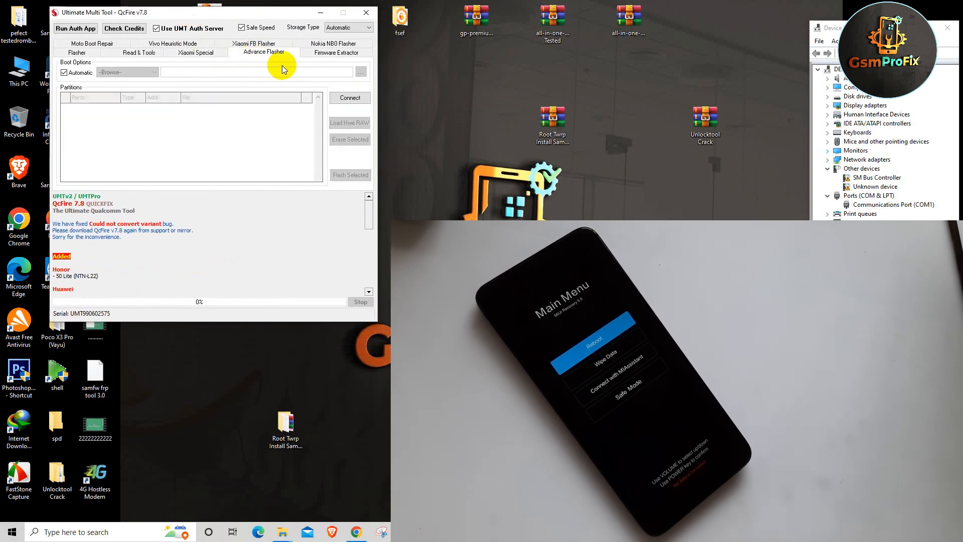
click(350, 96)
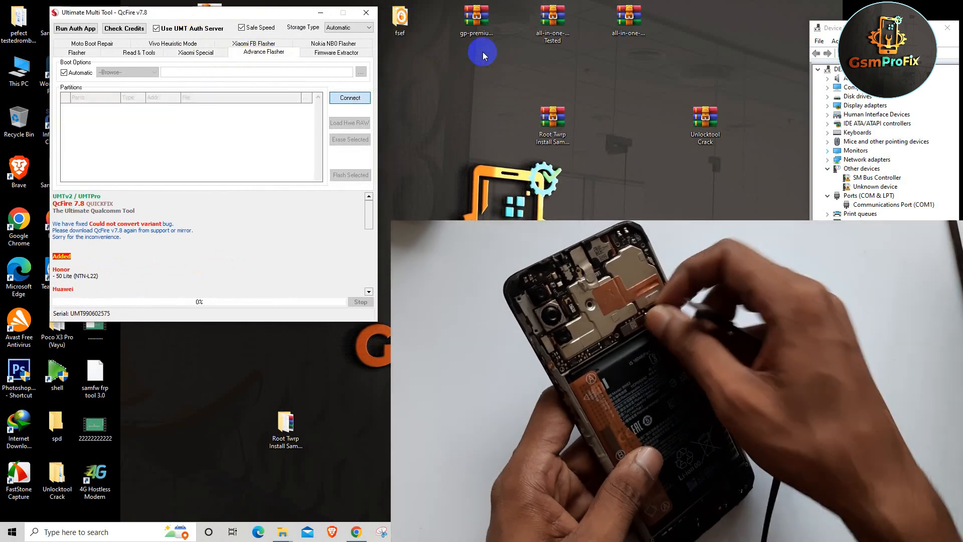
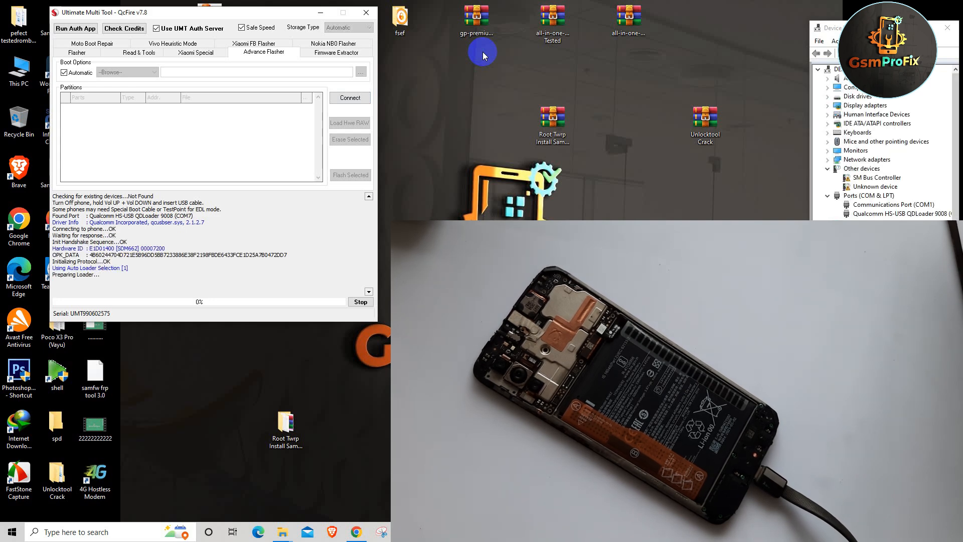
right_click(447, 65)
click(468, 95)
right_click(457, 72)
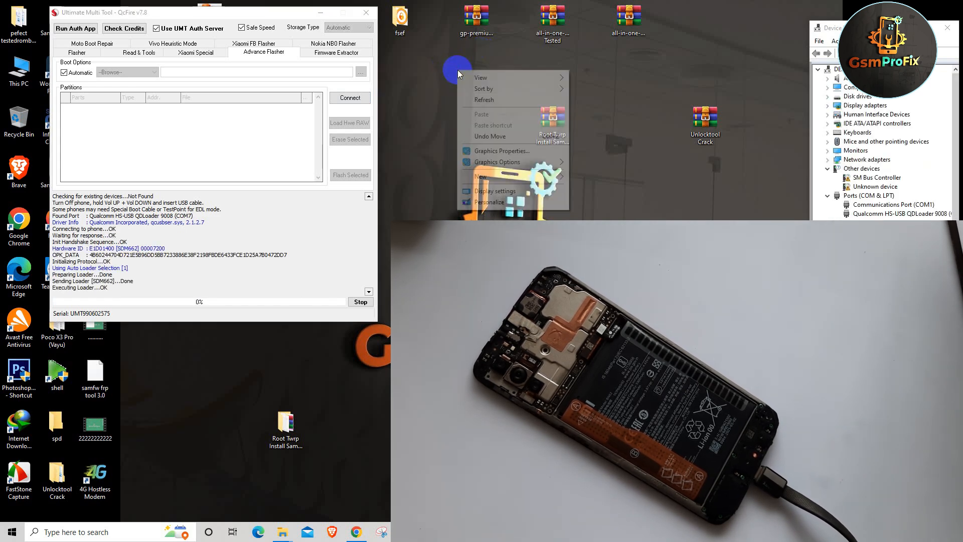
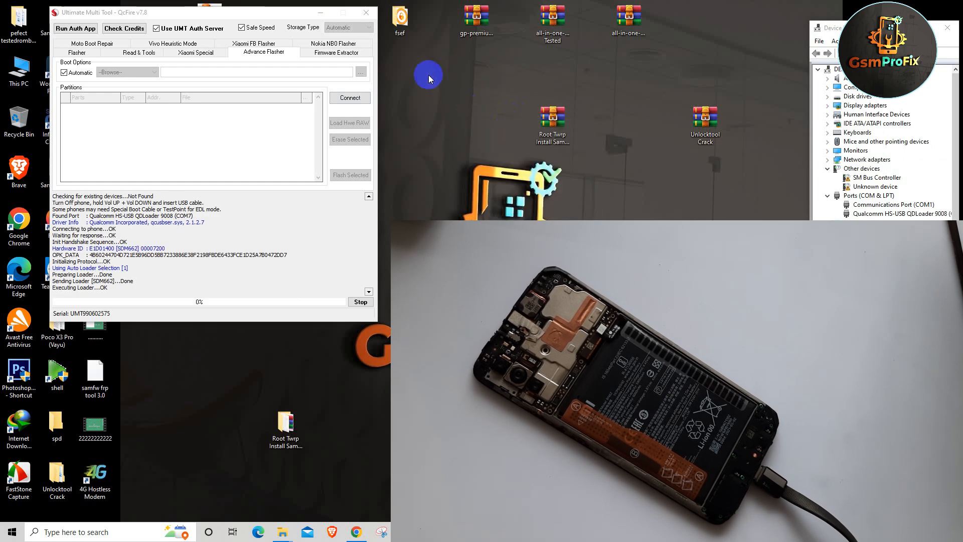
click(359, 99)
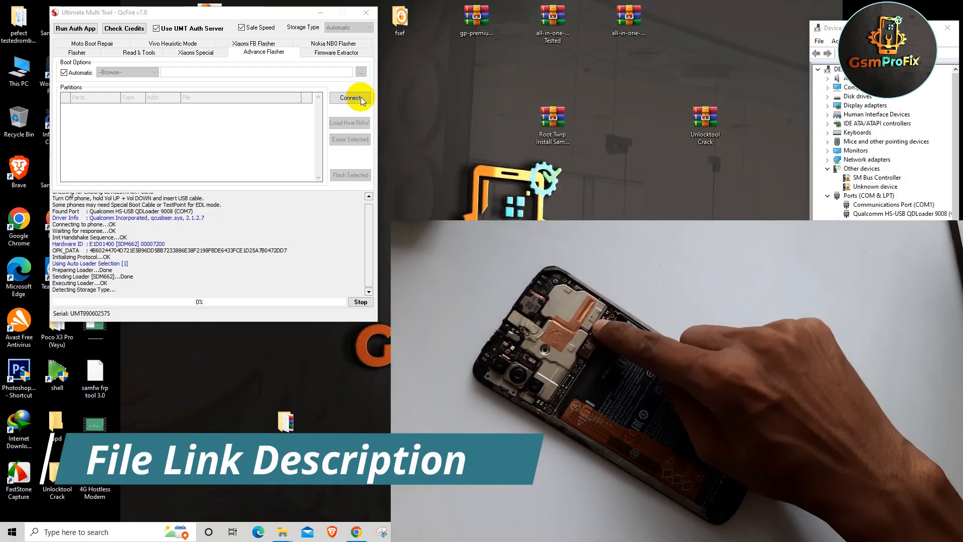
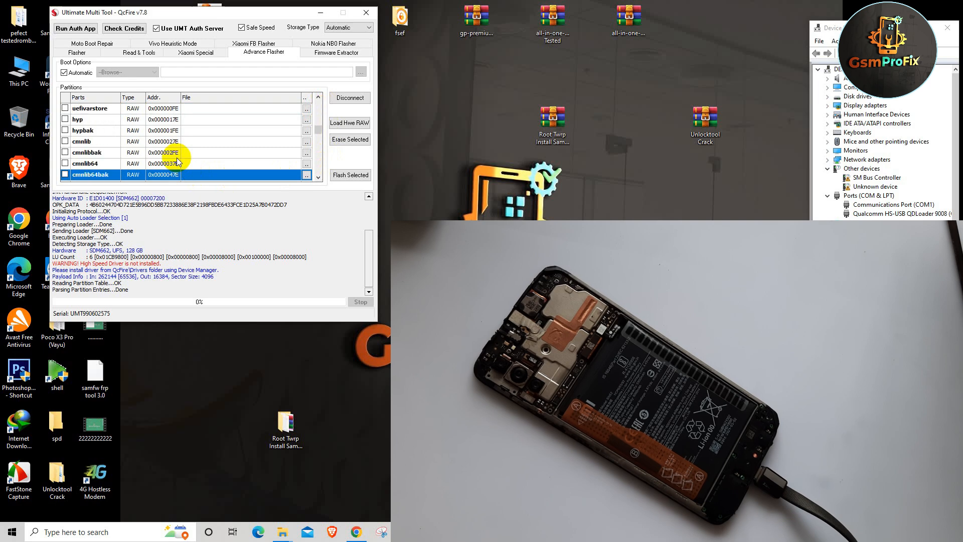
Mark the modem partition in the phone's partition list for flashing
scroll(176, 162, down, 5)
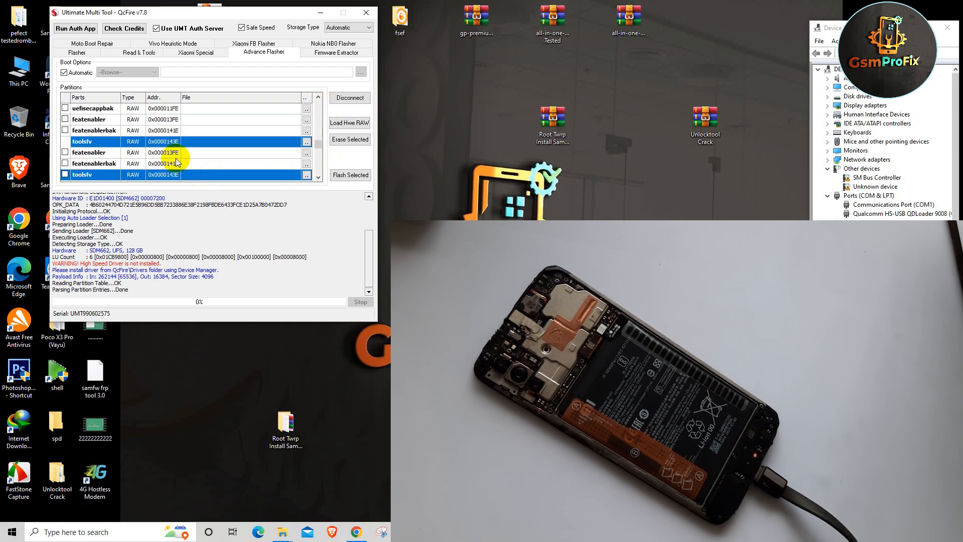
scroll(177, 162, down, 3)
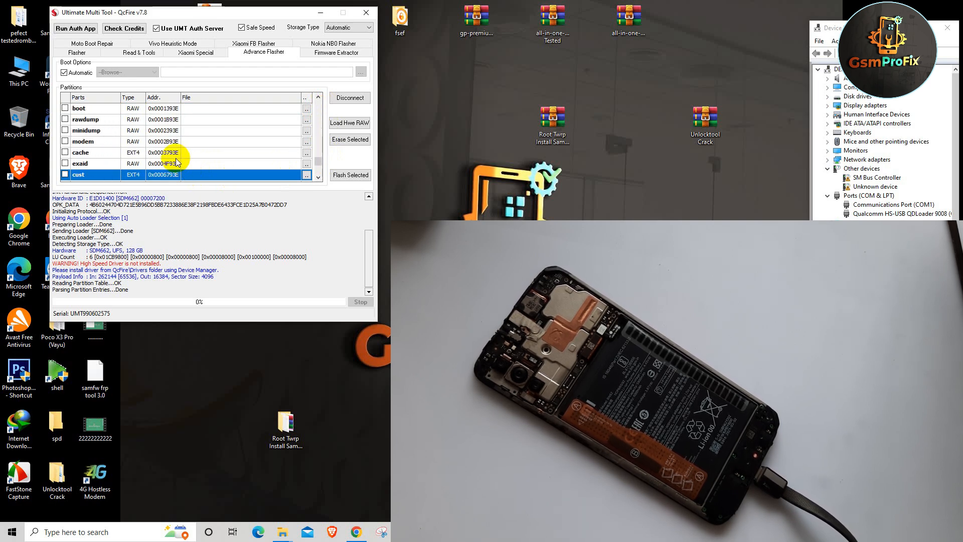
click(65, 141)
Assign NON-HLOS.bin from E:\CHINA FLASH FILE\XIAOMI\Poco M3\REDMI 9T NVDATA as the modem partition's file
click(307, 142)
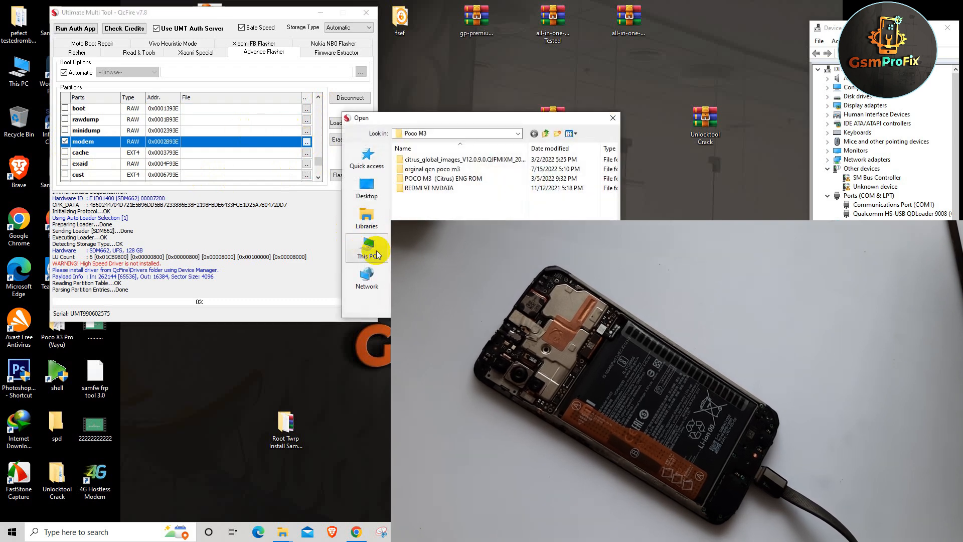
click(367, 218)
click(366, 248)
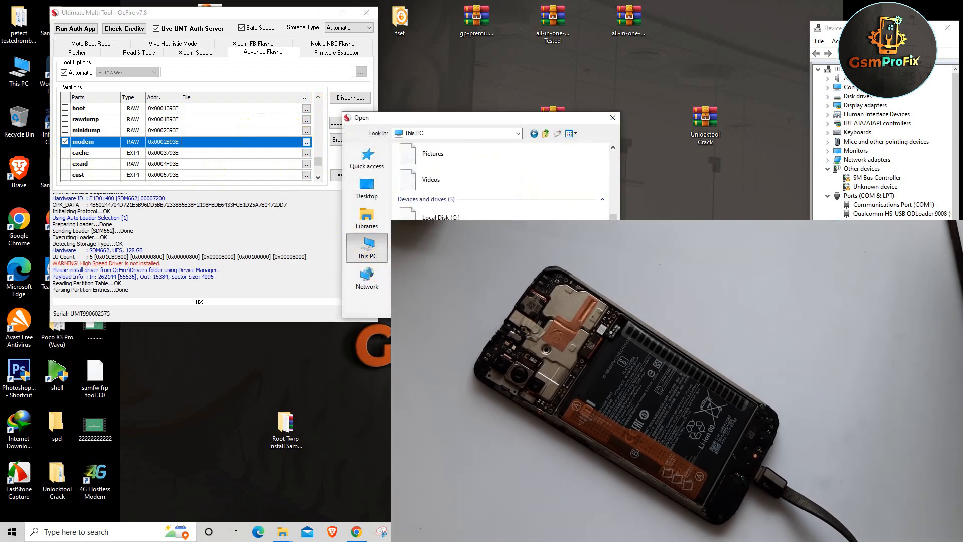
double_click(444, 246)
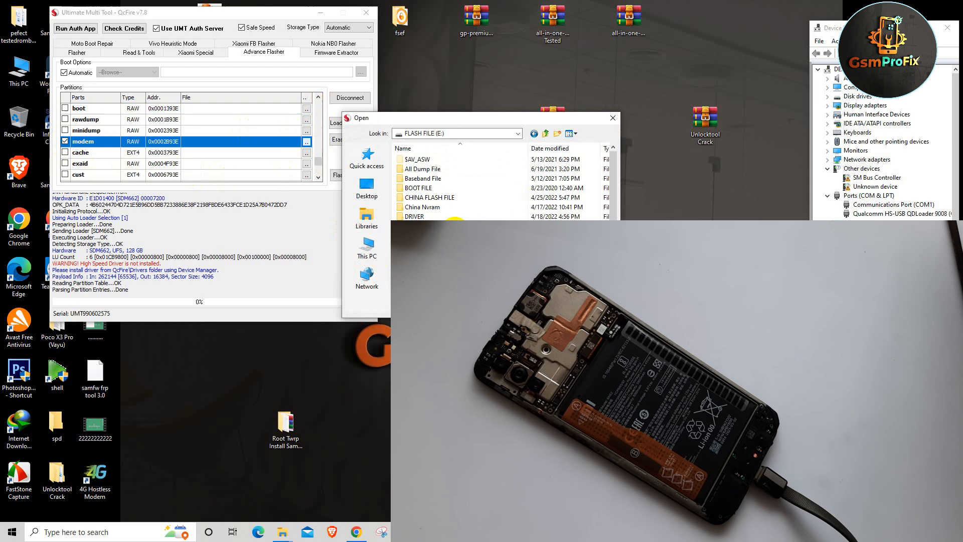
double_click(444, 199)
key(x)
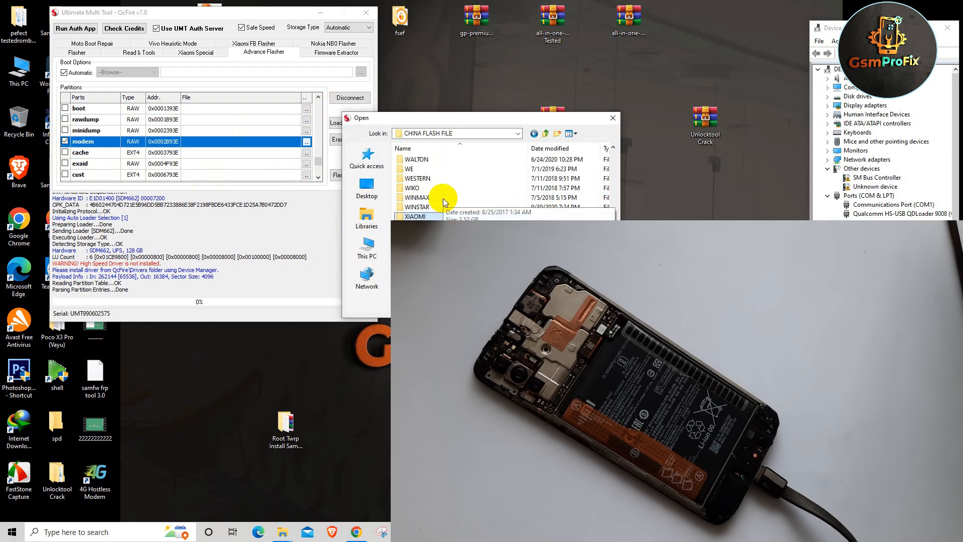
double_click(430, 217)
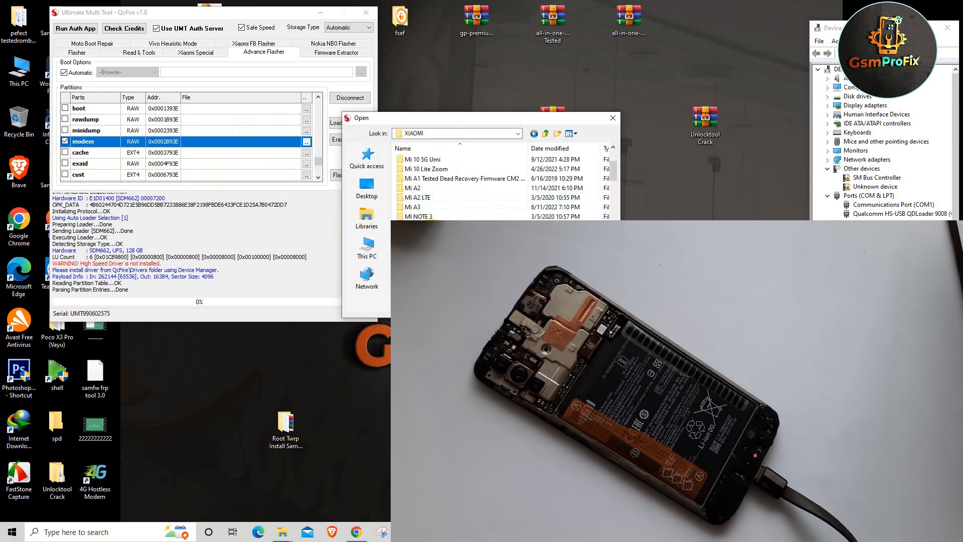
double_click(435, 236)
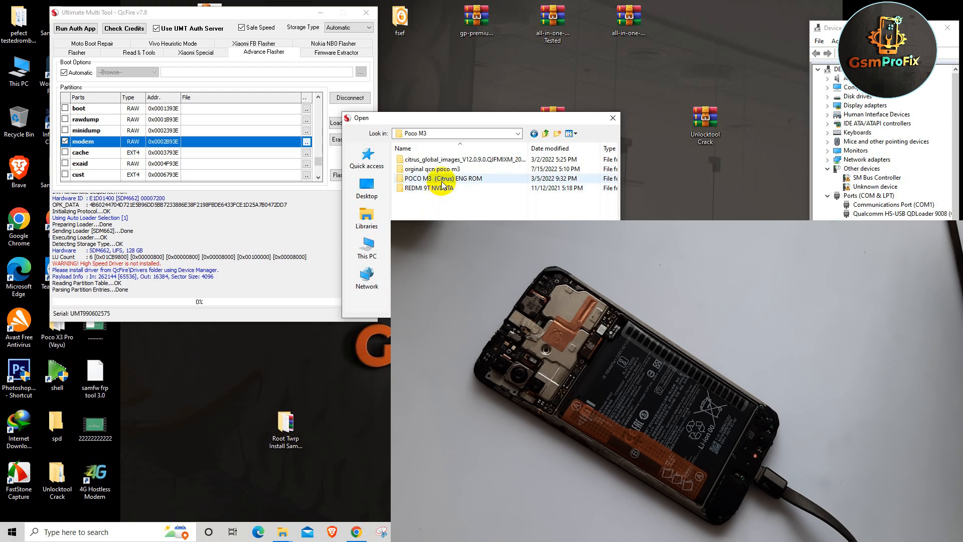
double_click(440, 188)
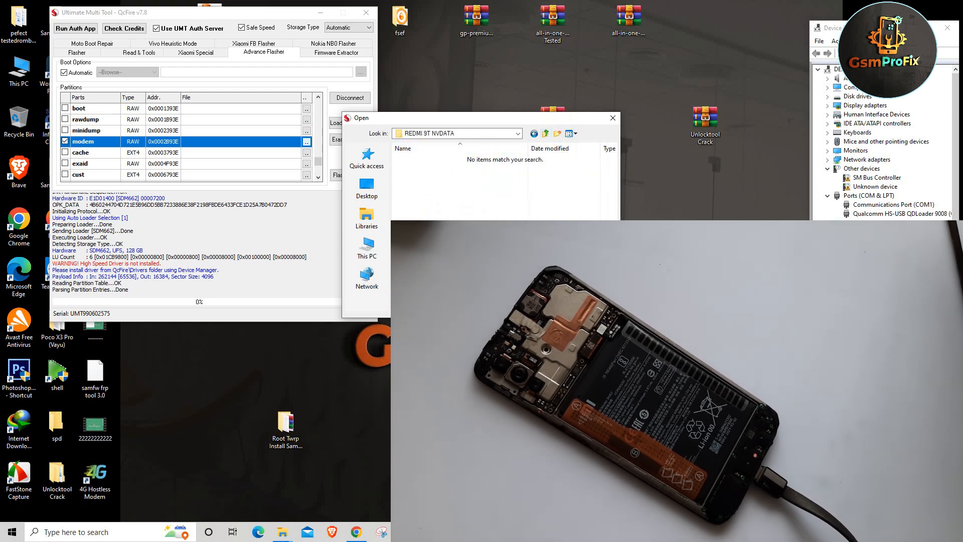
double_click(430, 159)
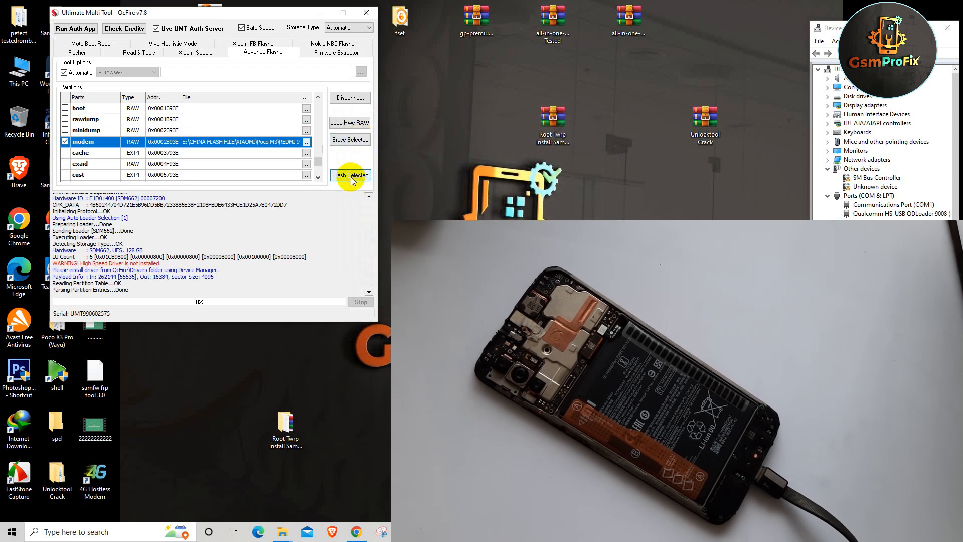
Flash the selected modem partition and disconnect the phone once writing finishes
click(351, 176)
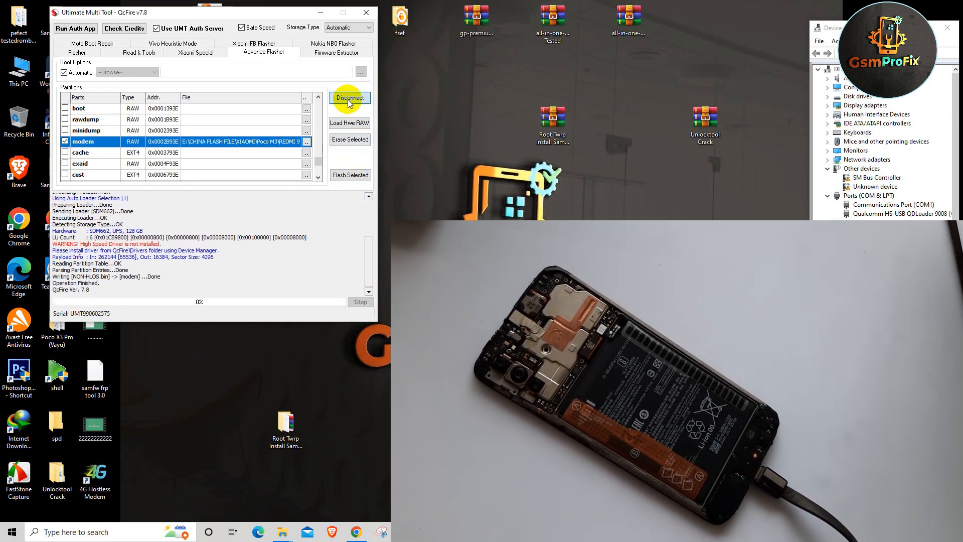
click(350, 100)
right_click(434, 64)
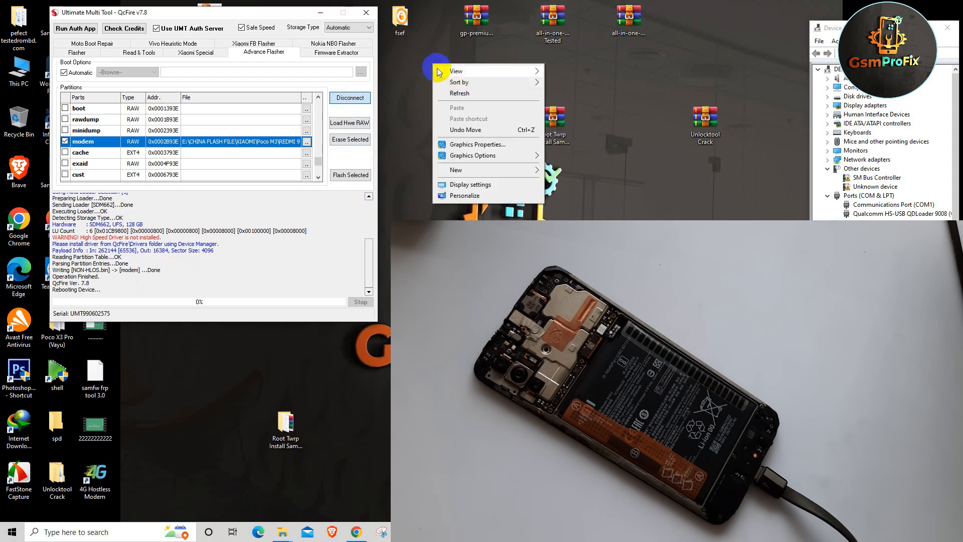
click(460, 93)
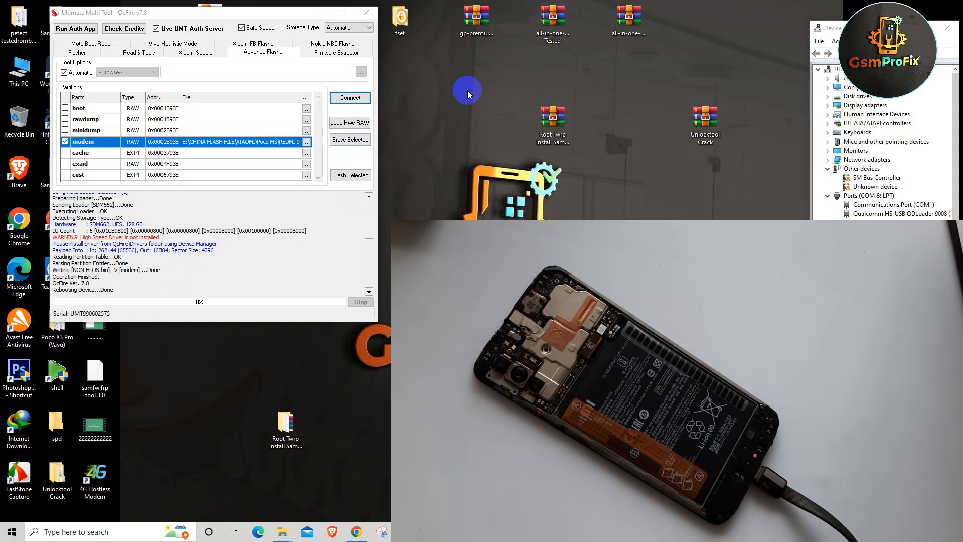